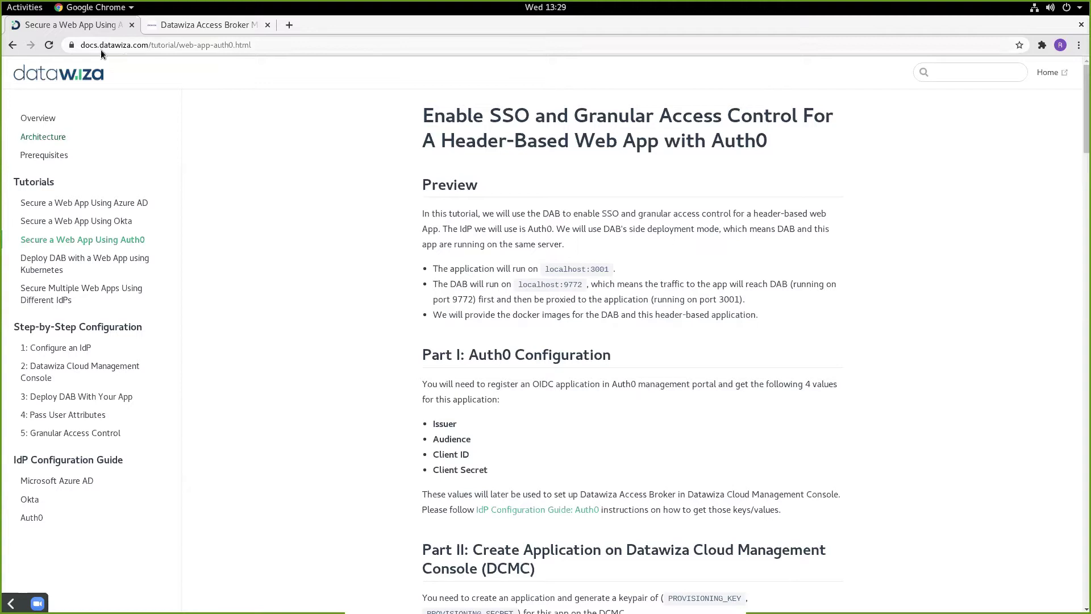
Review the Auth0 tutorial's required Issuer, Client ID and Client Secret values, then return to the console home
double_click(441, 422)
click(444, 443)
double_click(446, 455)
click(431, 471)
drag(433, 471, 480, 476)
click(459, 476)
click(209, 25)
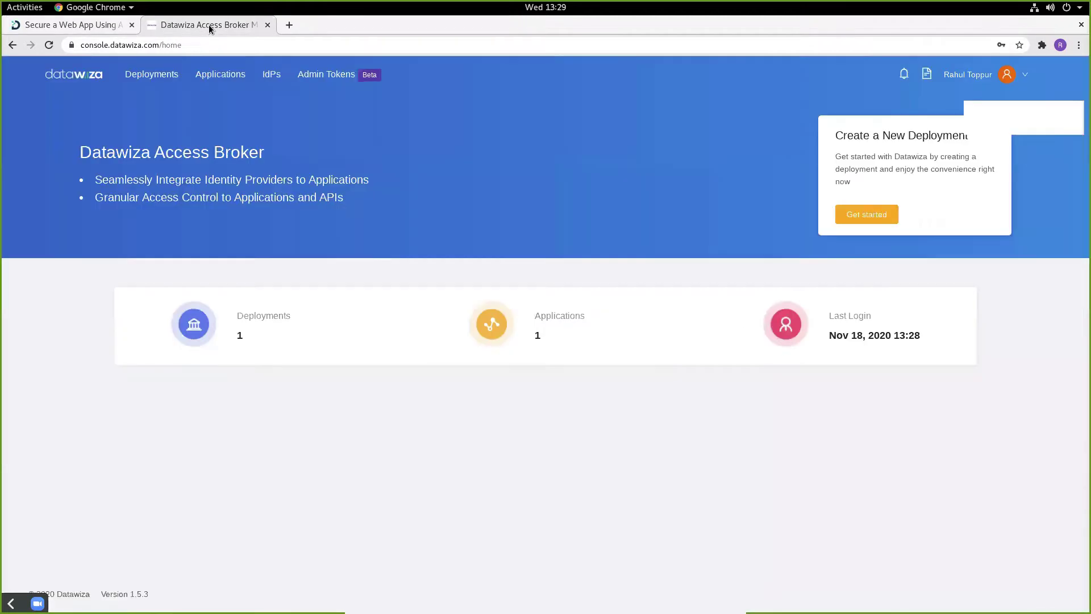
Open the Auth0 deployment's Provisioning Keys list from Deployments
click(241, 338)
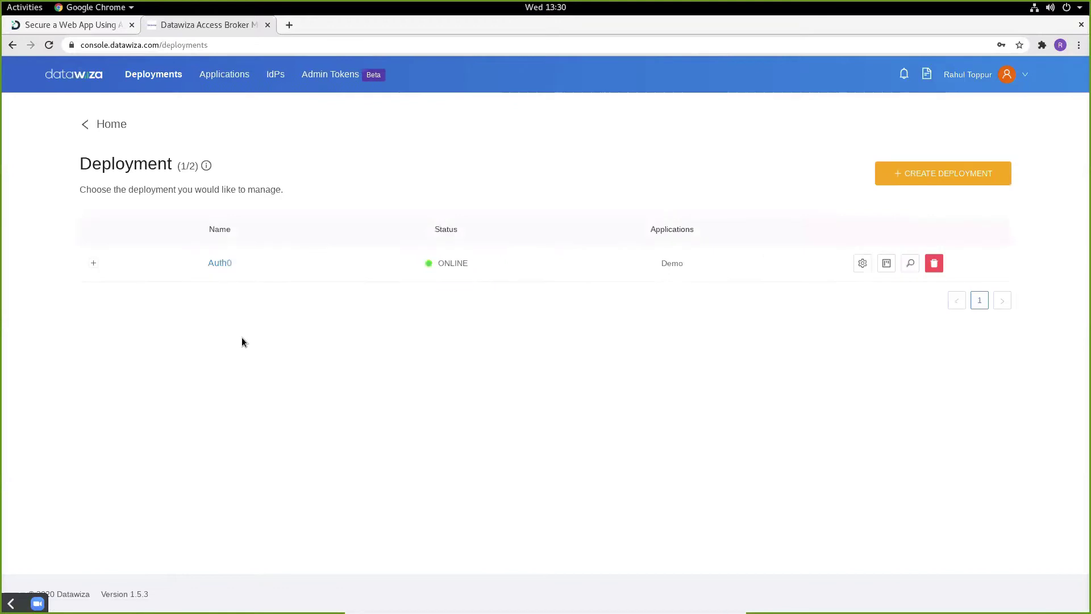
click(220, 263)
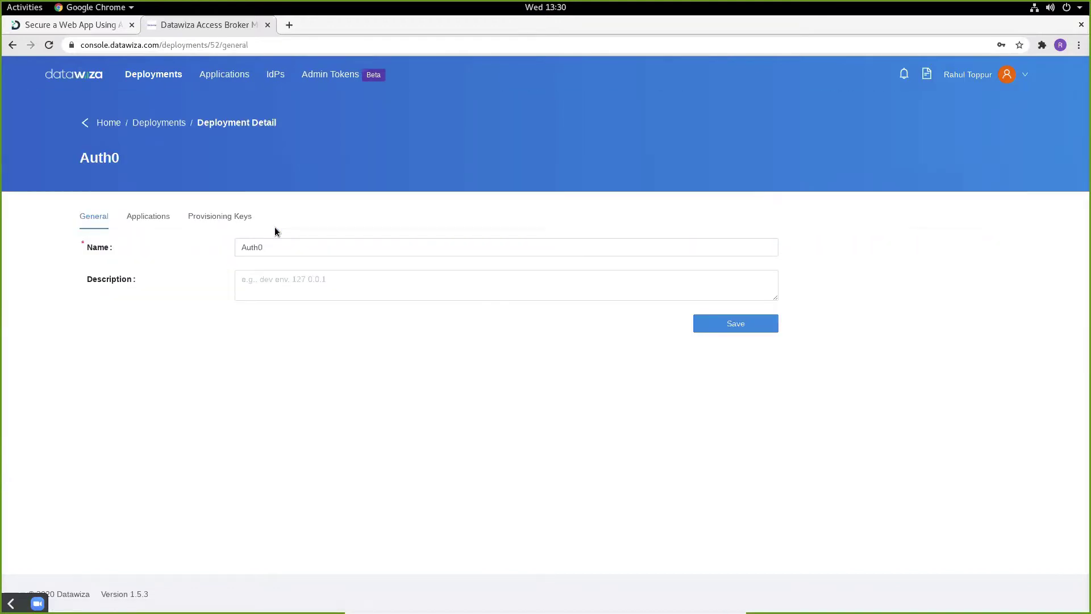
click(233, 216)
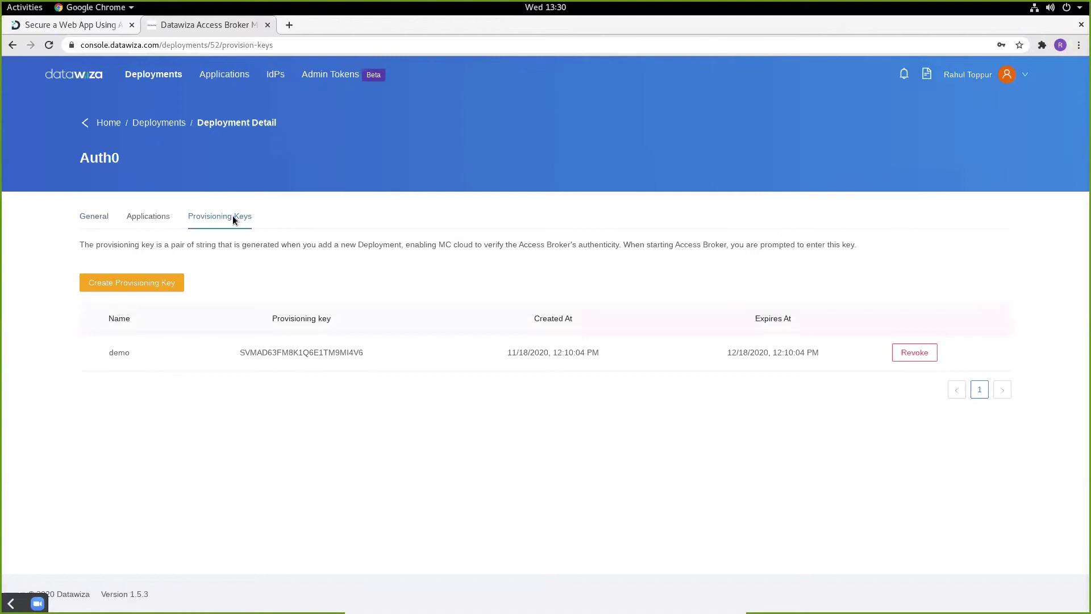
Inspect the Create Provisioning Key form's name and expiry fields, then close it without creating a key
click(146, 284)
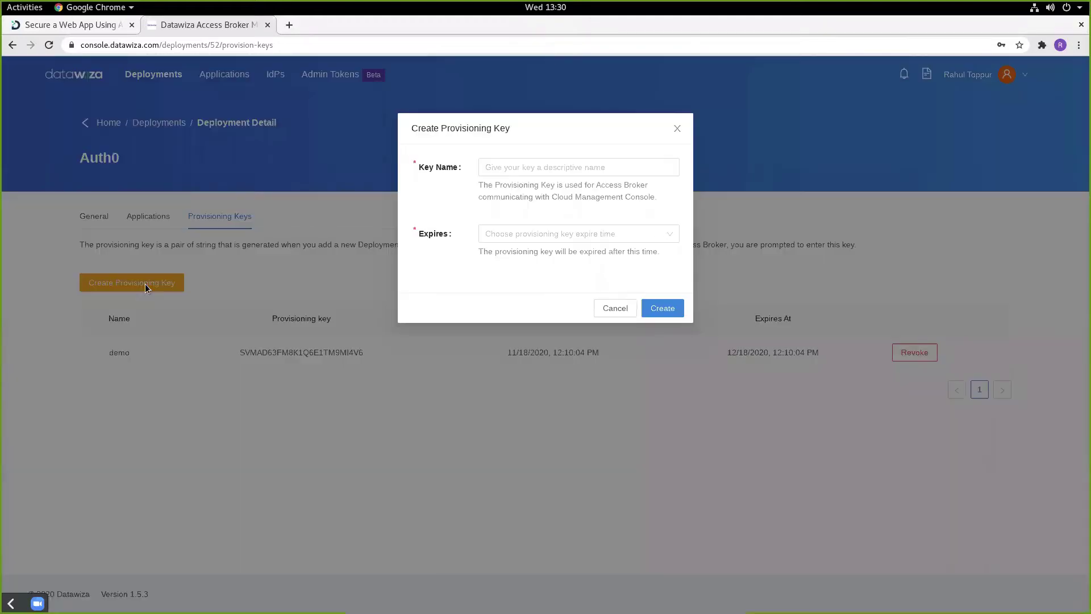
click(495, 167)
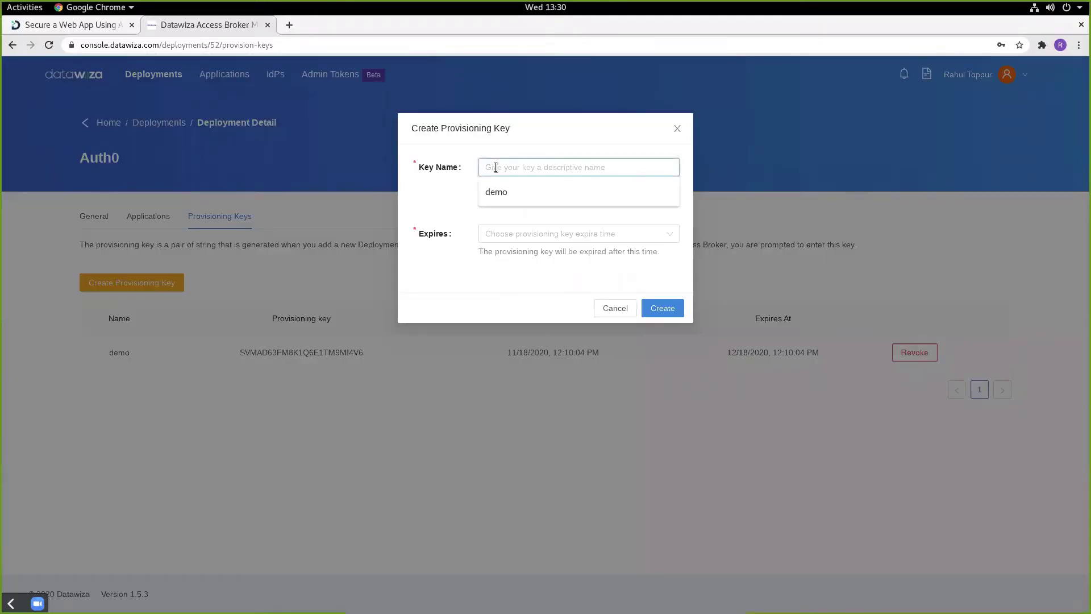
click(503, 240)
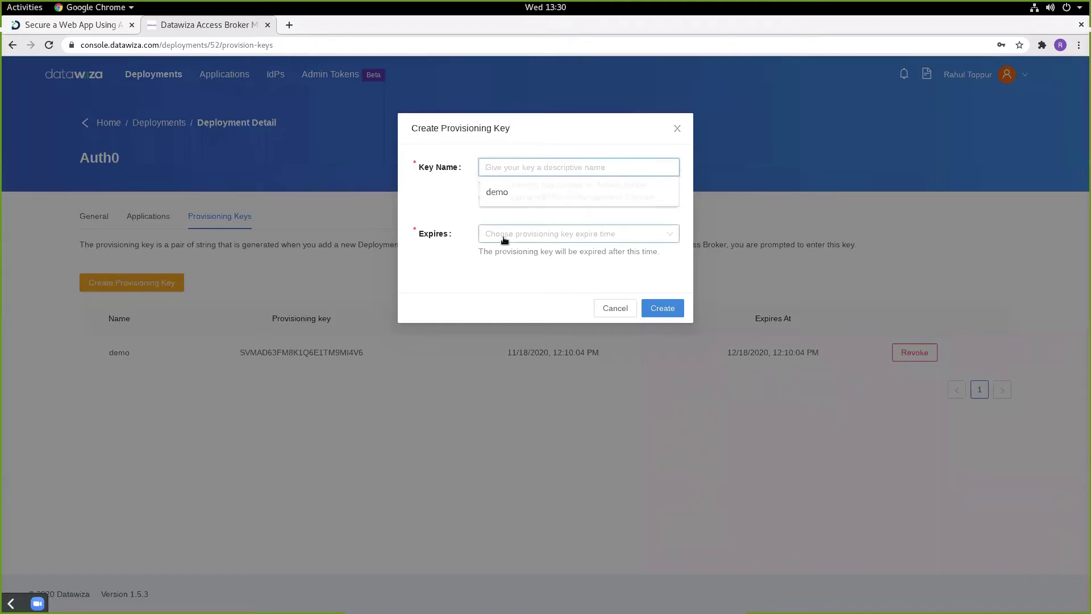
click(677, 129)
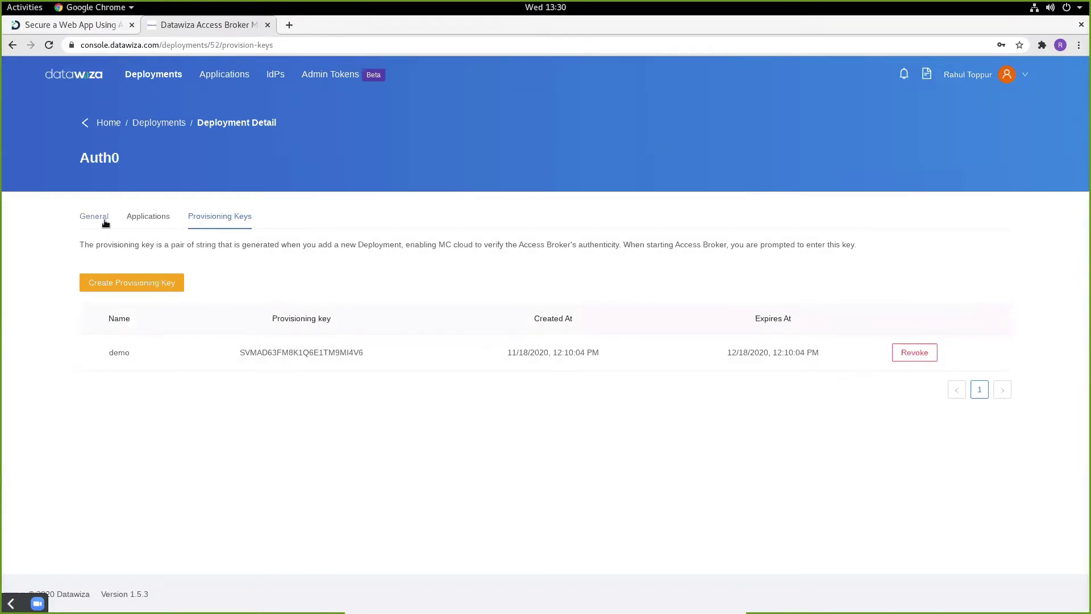
Review the Demo application's Public Domain and Upstream Servers address, then view its Auth0 IdP configuration
click(159, 218)
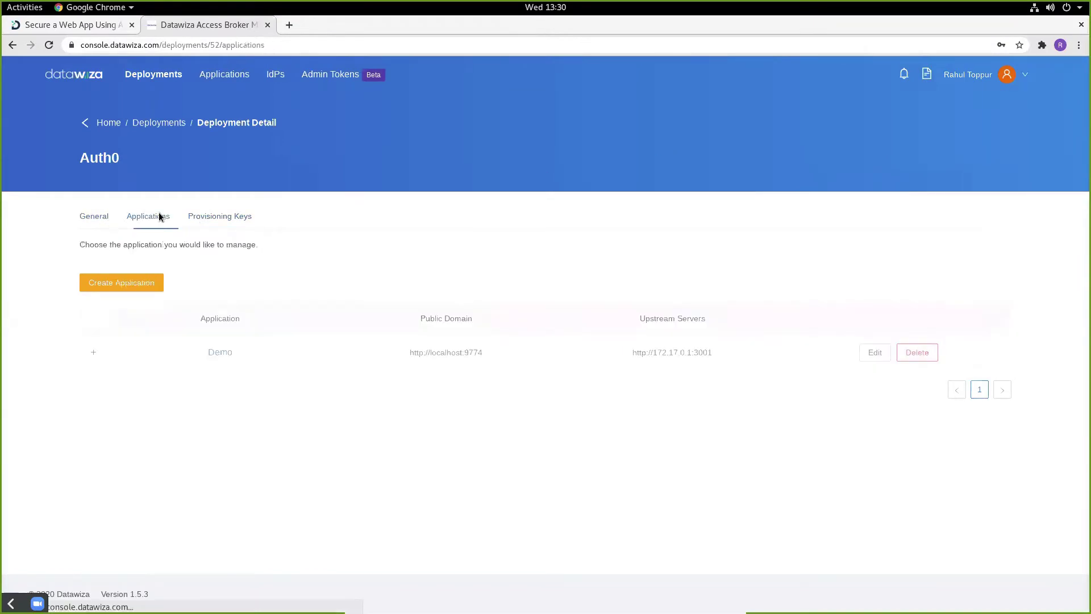
click(223, 353)
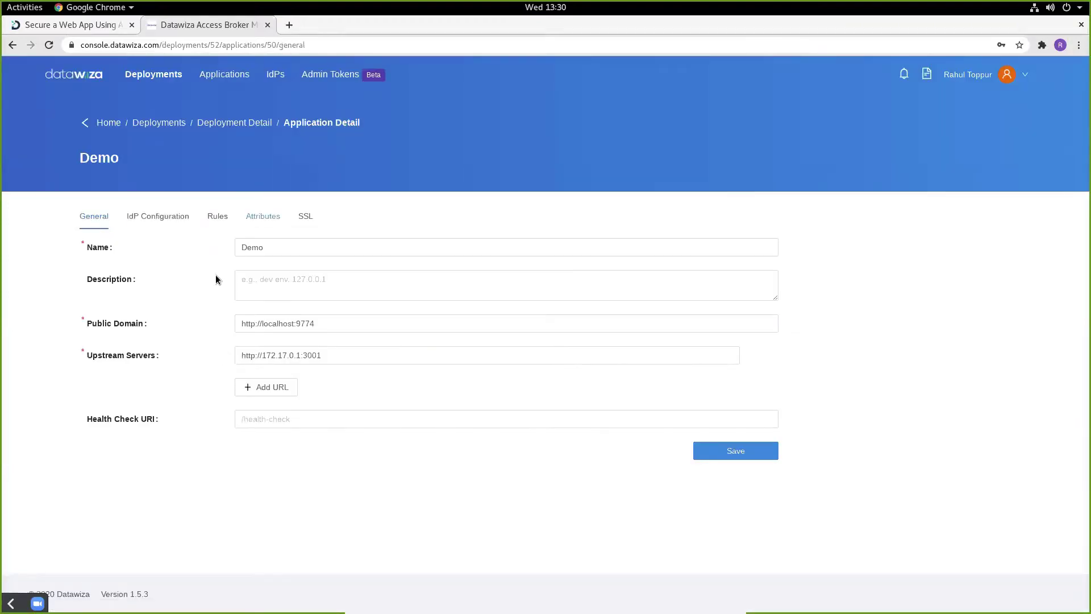
click(290, 328)
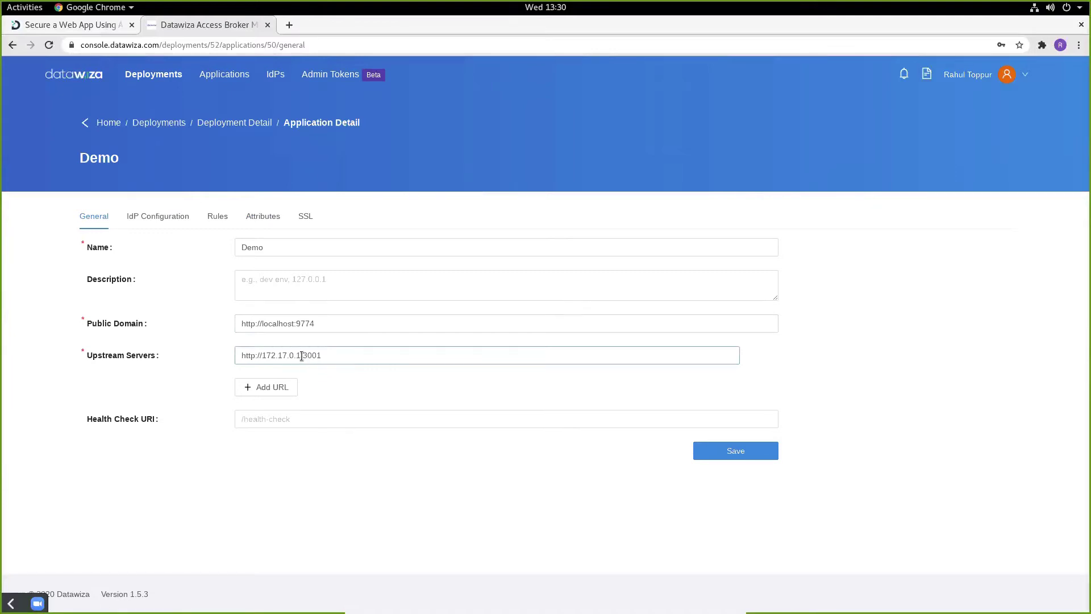
drag(302, 356, 260, 356)
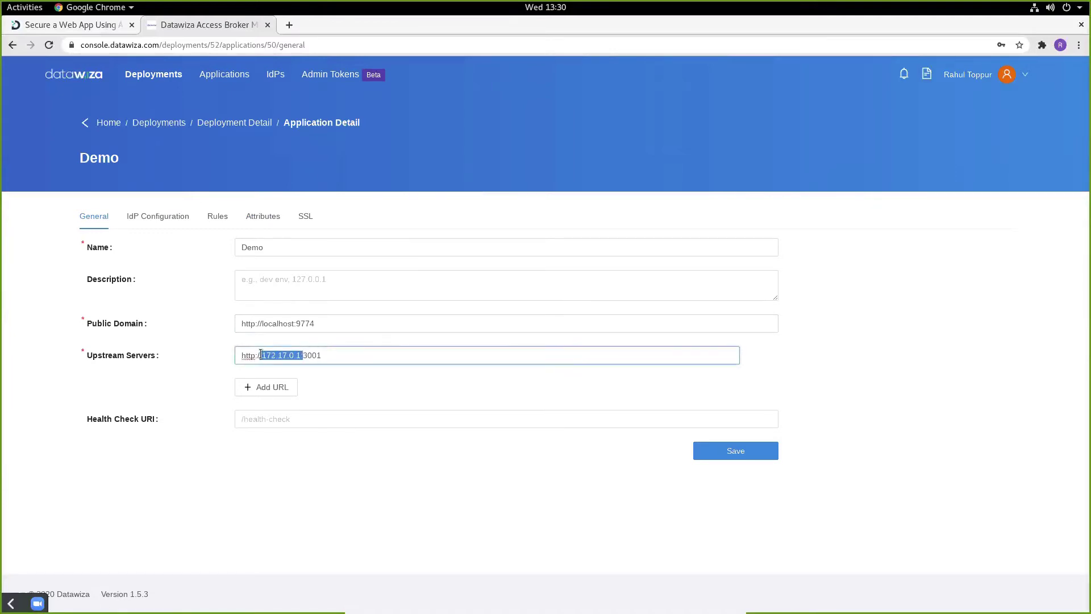
click(347, 356)
click(162, 222)
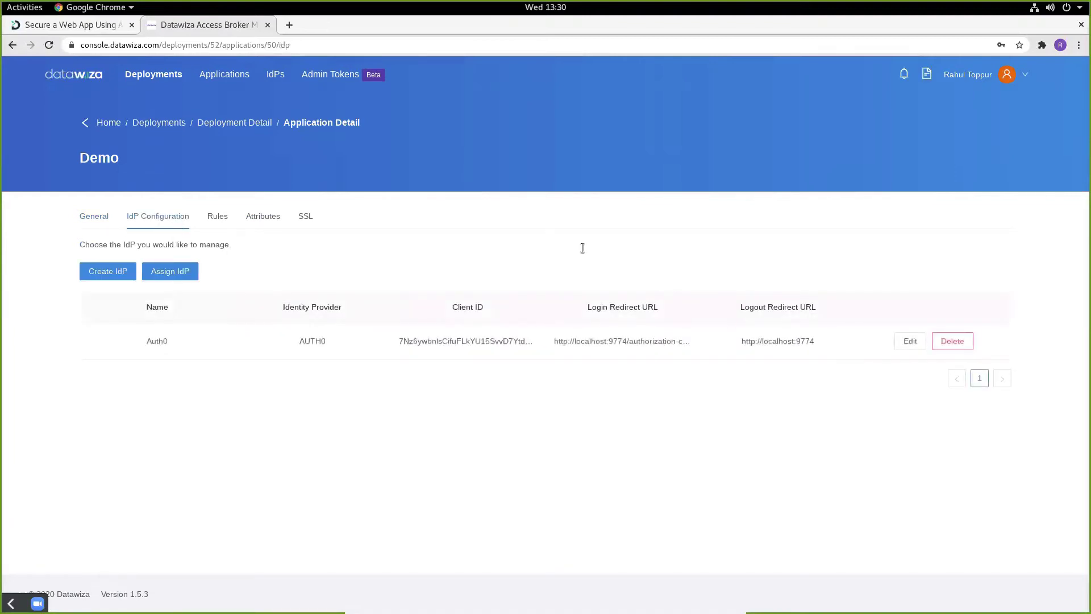
click(906, 344)
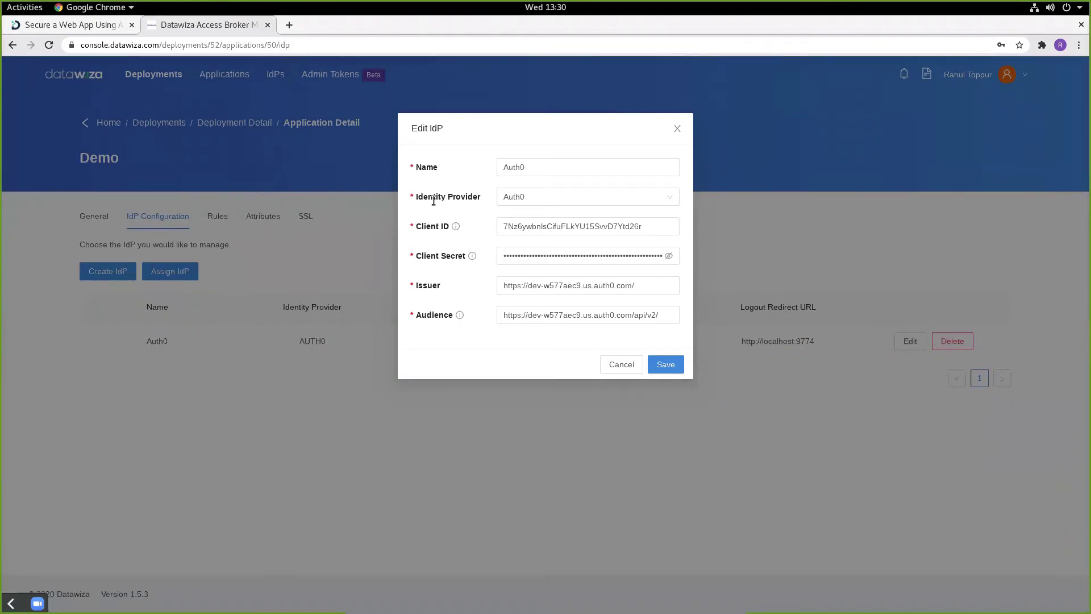
click(538, 284)
double_click(538, 284)
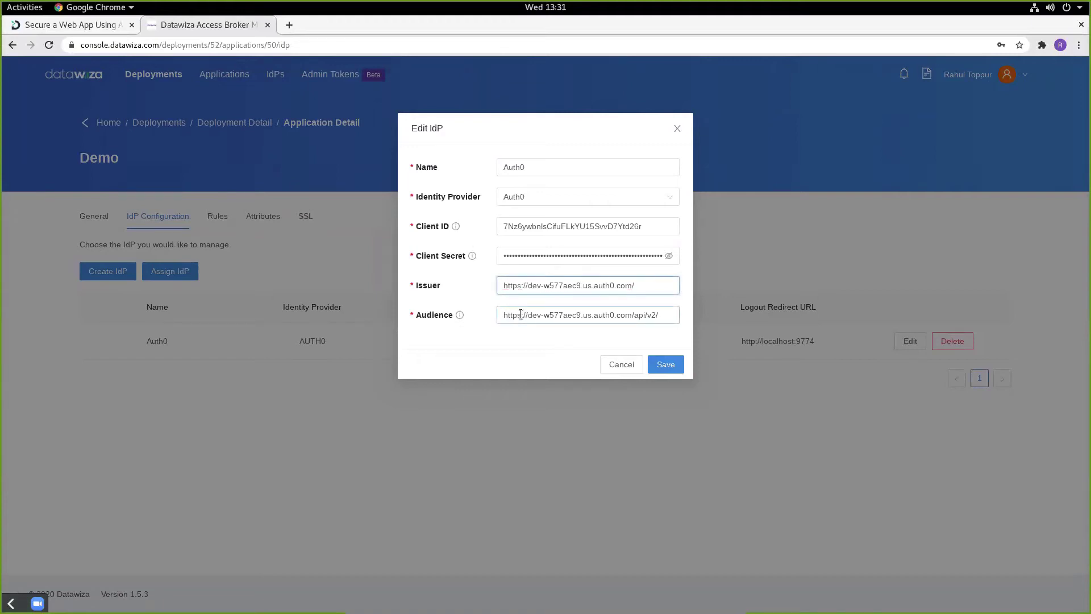
click(521, 314)
click(678, 131)
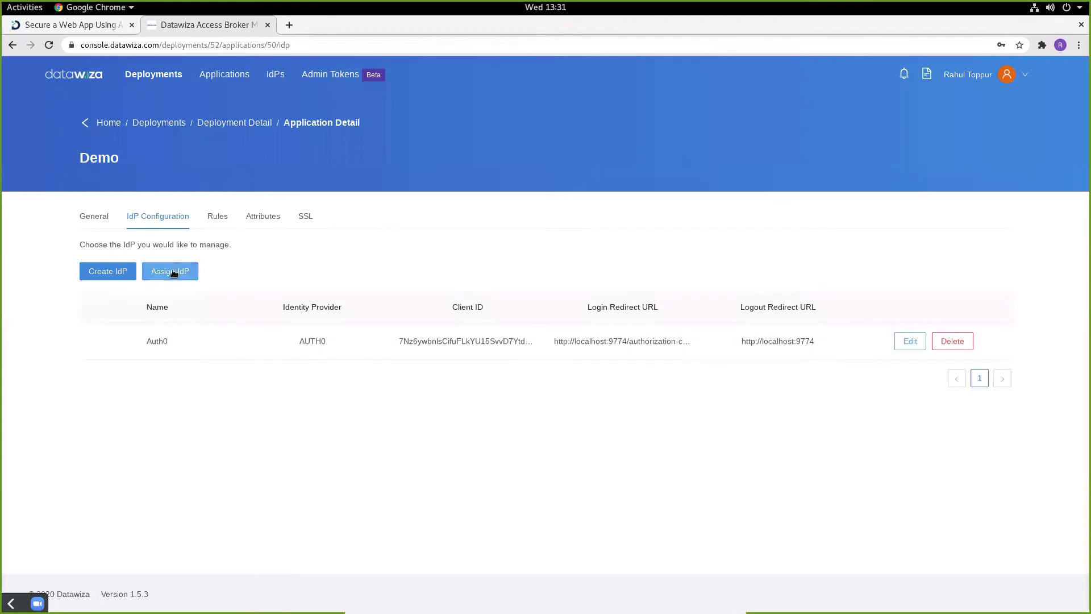
click(216, 216)
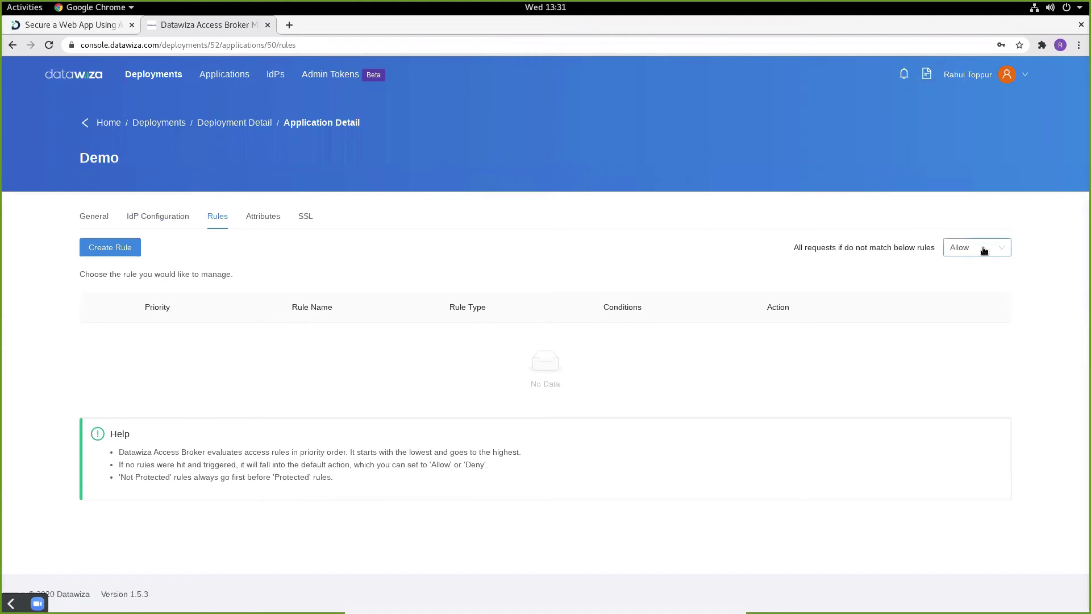
Inspect the Attributes list and the Add New Attribute type options, then check the SSL settings (off)
click(258, 220)
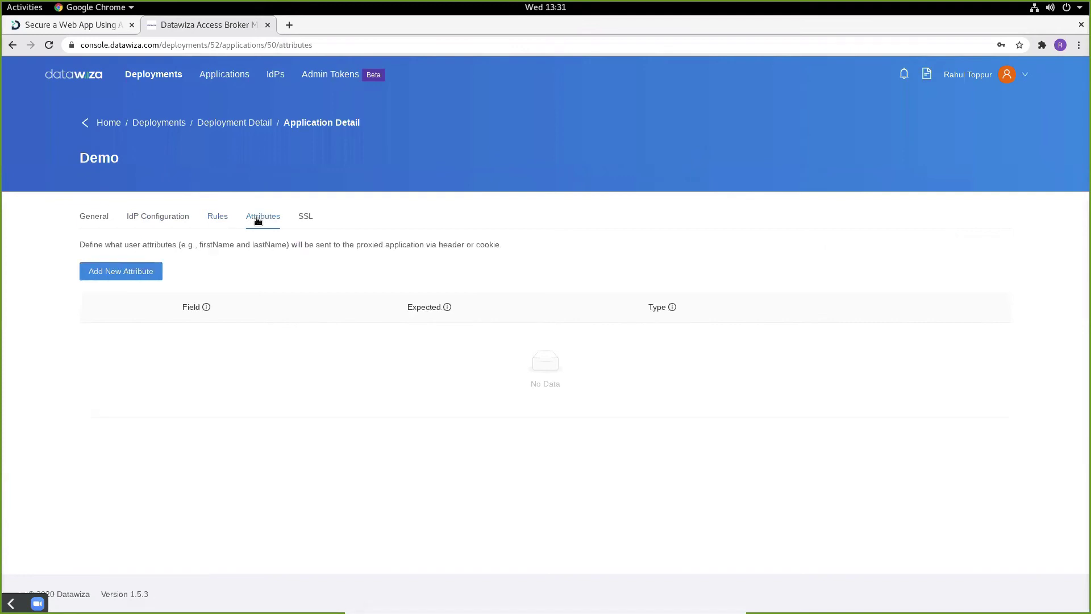
click(123, 271)
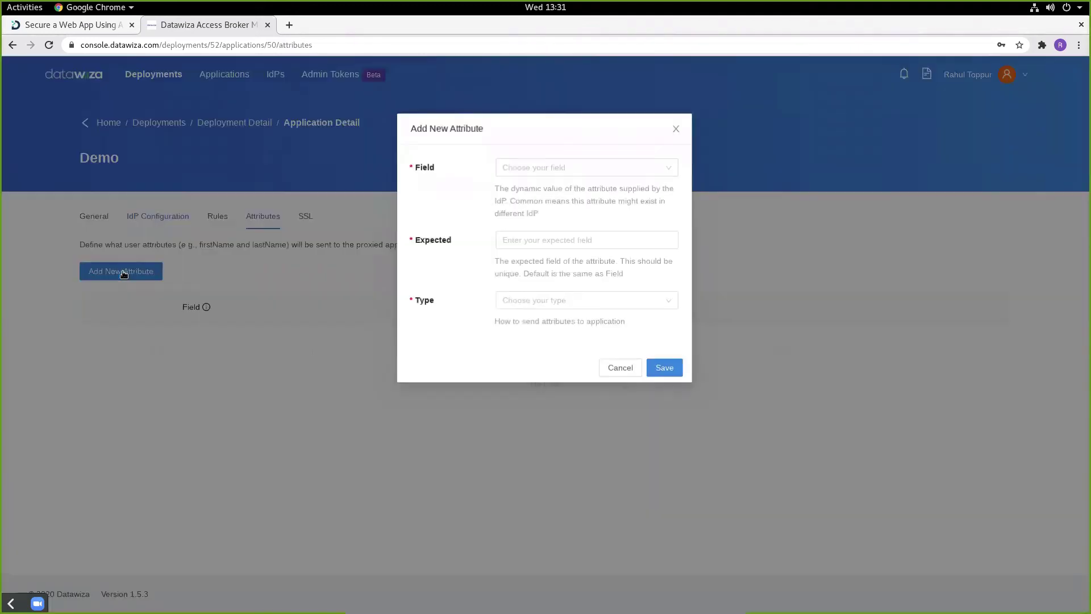
click(580, 302)
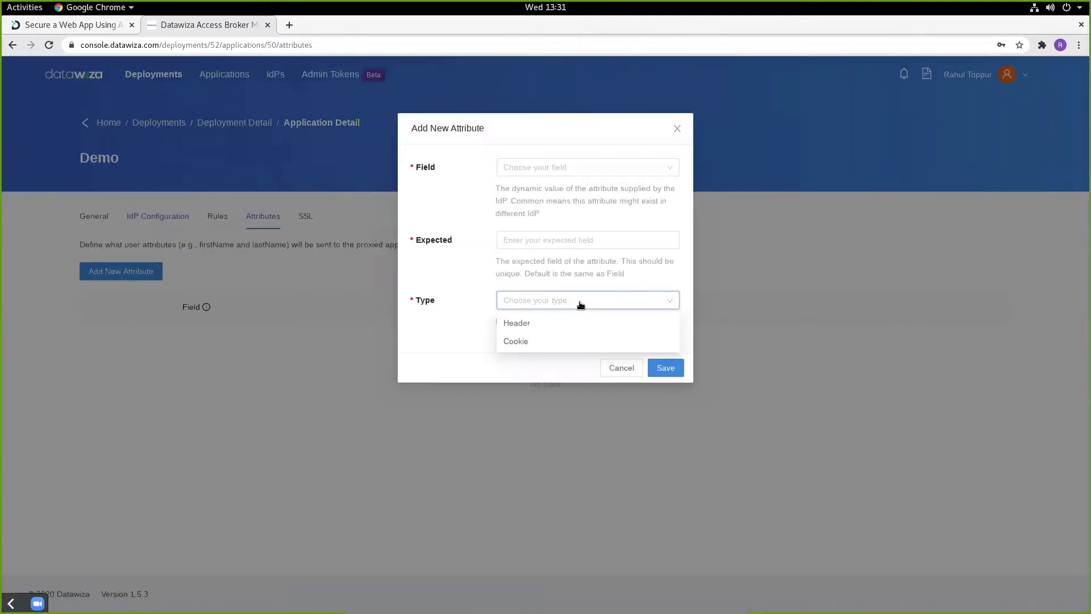
click(677, 128)
click(304, 217)
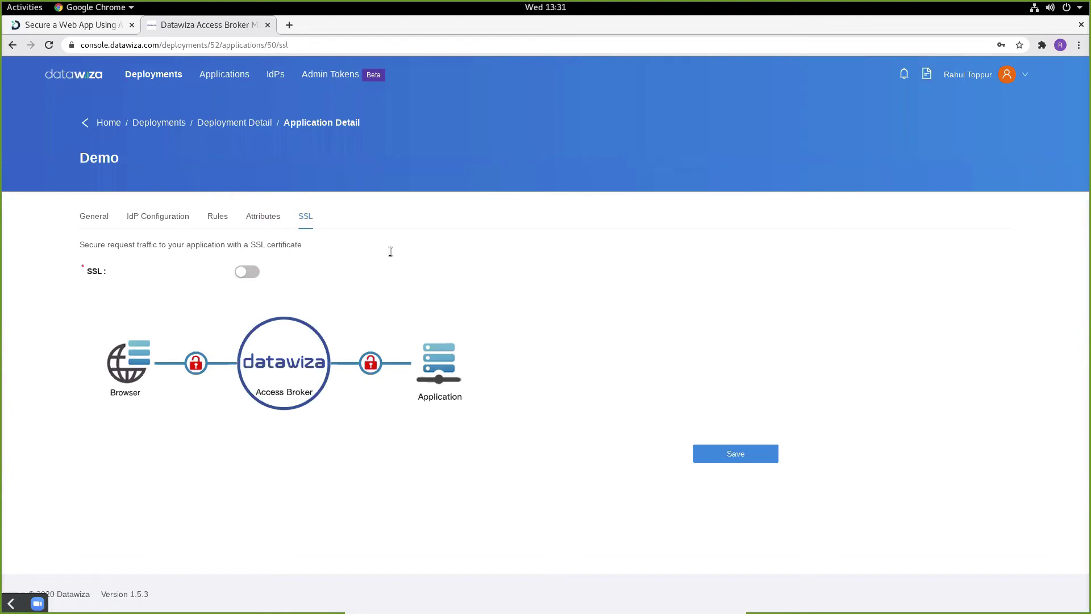
key(alt+Tab)
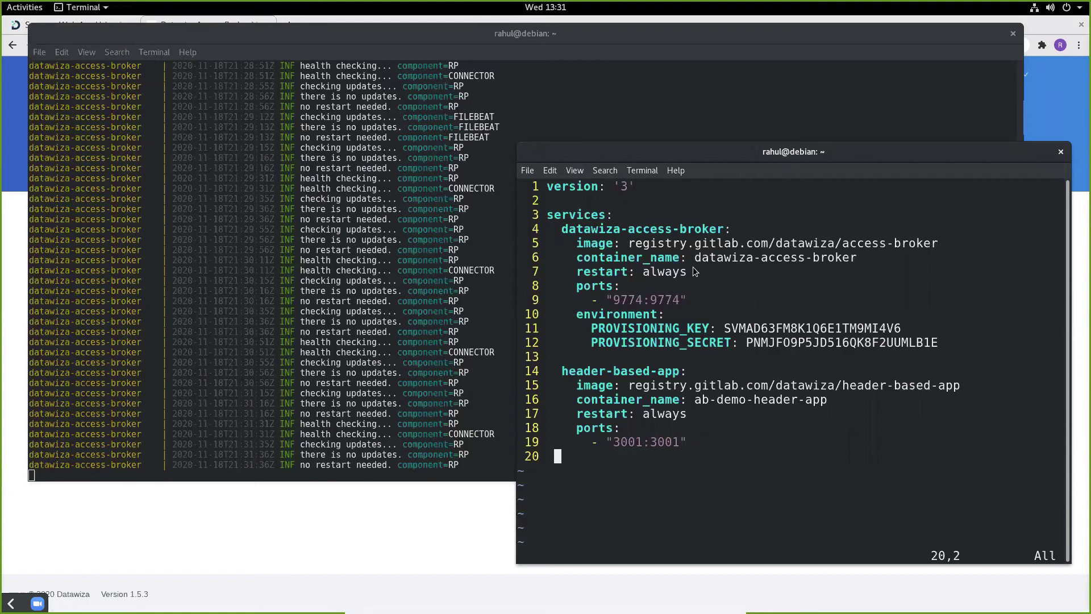
Check the compose file's 9774 broker port, provisioning key and secret lines, and 3001 app port, then raise the log window
drag(594, 300, 685, 300)
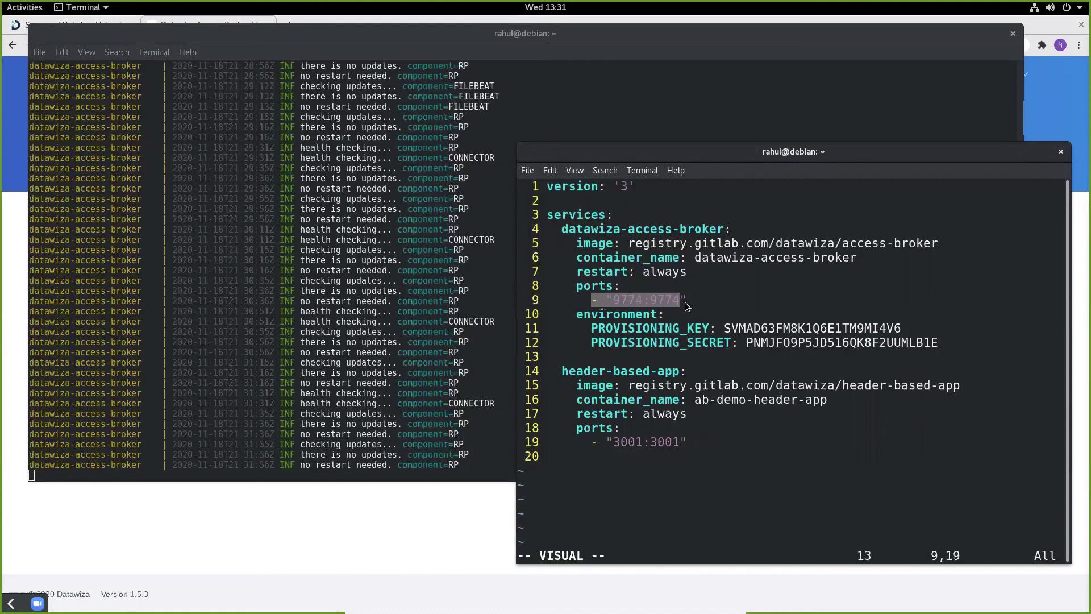
drag(584, 324, 943, 341)
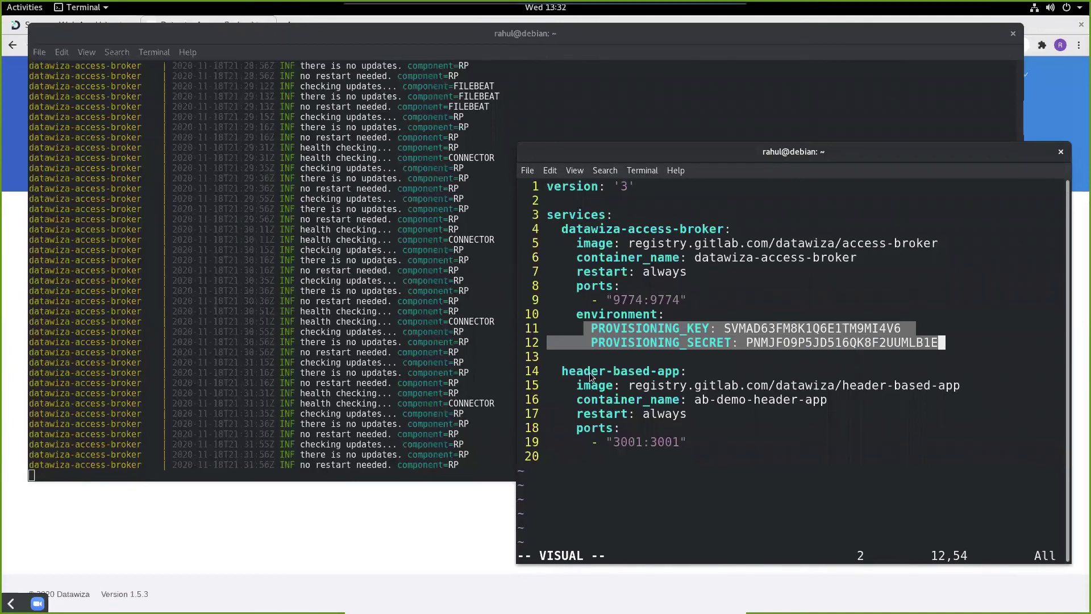
click(598, 447)
drag(698, 443, 598, 444)
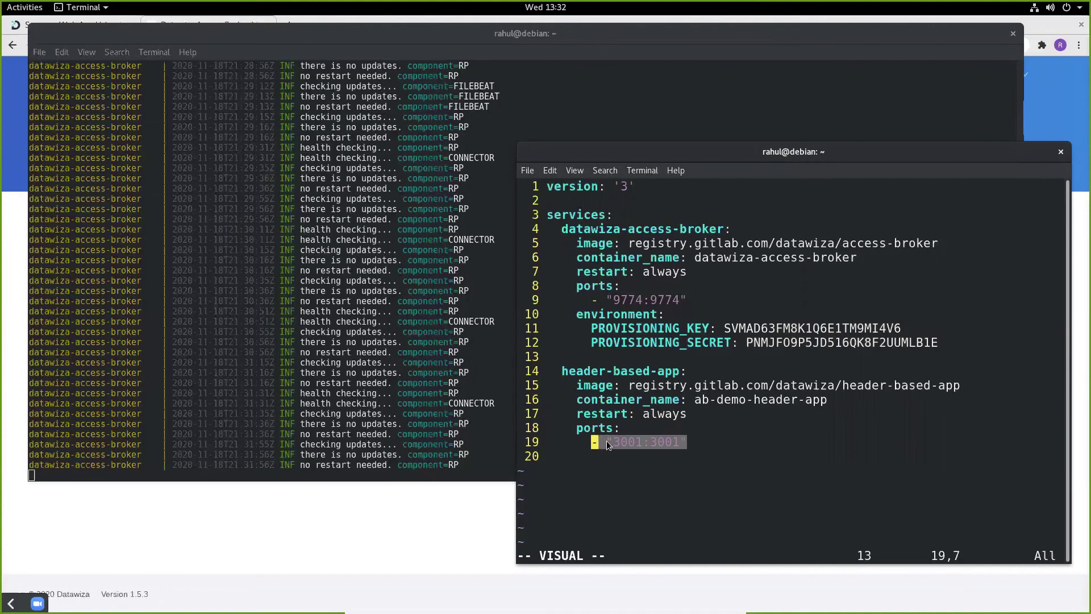
click(228, 319)
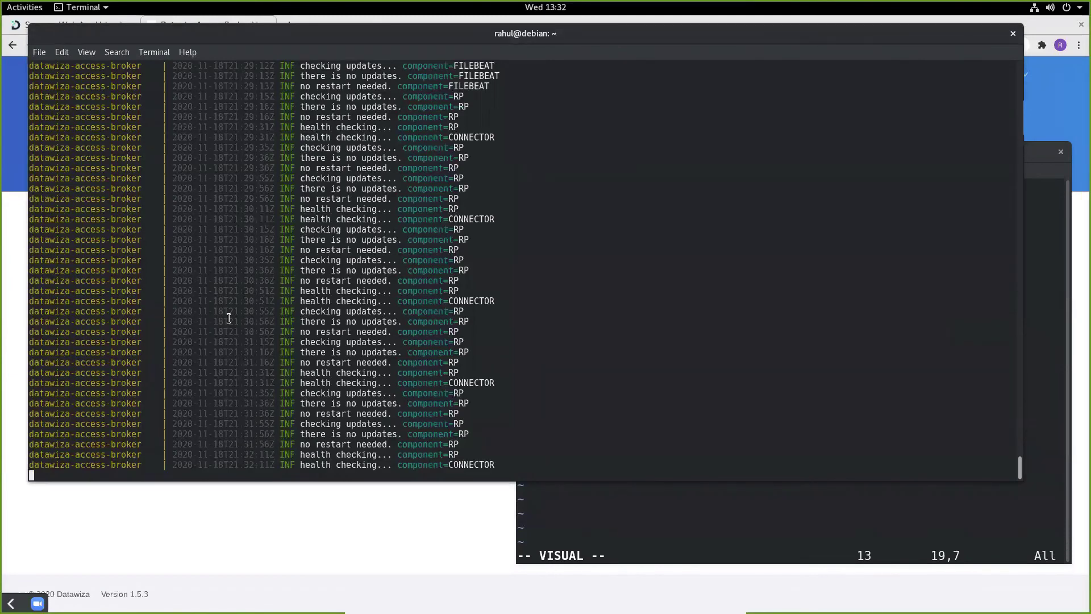
click(234, 526)
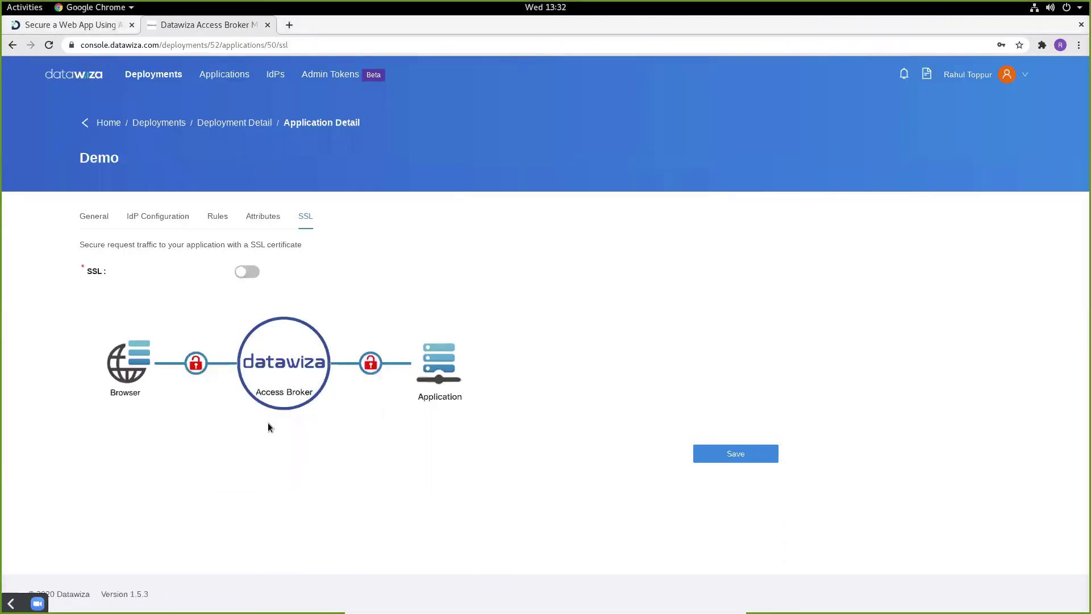
key(ctrl+shift+n)
right_click(210, 44)
click(209, 107)
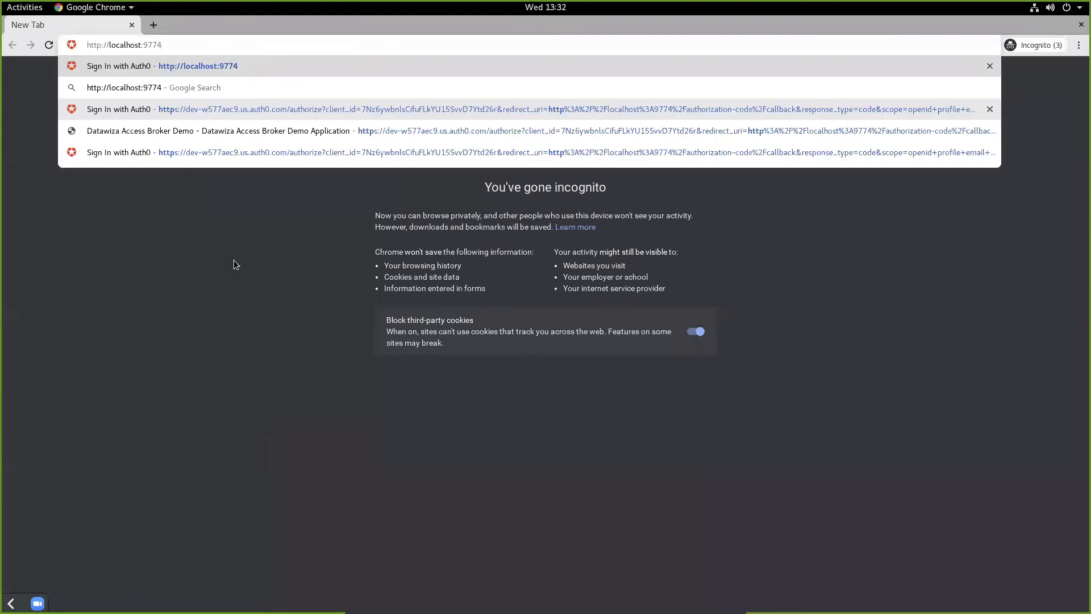
click(234, 265)
click(559, 46)
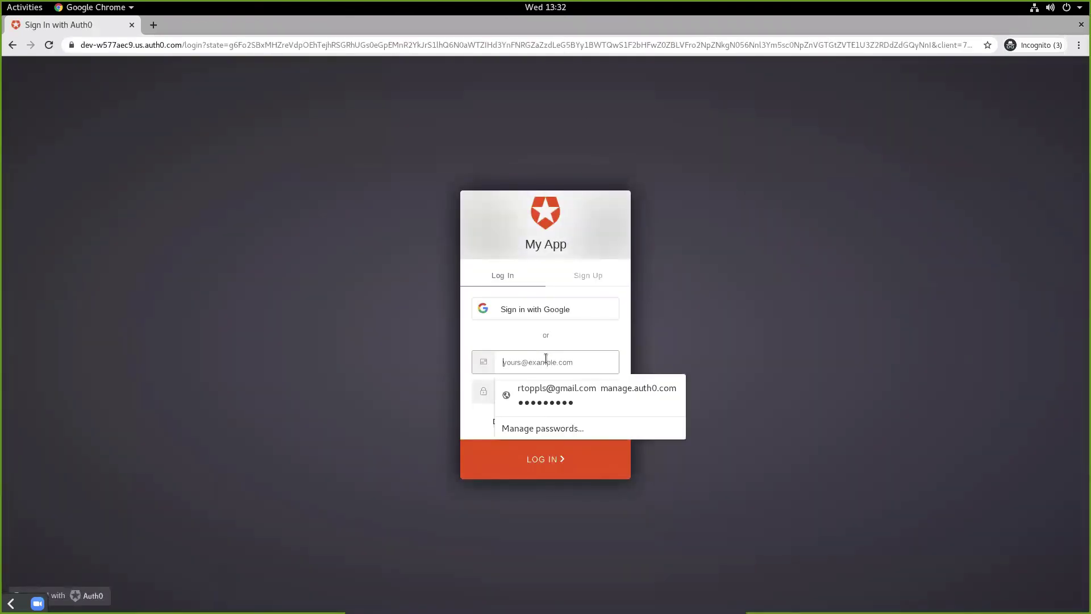
click(551, 404)
click(527, 465)
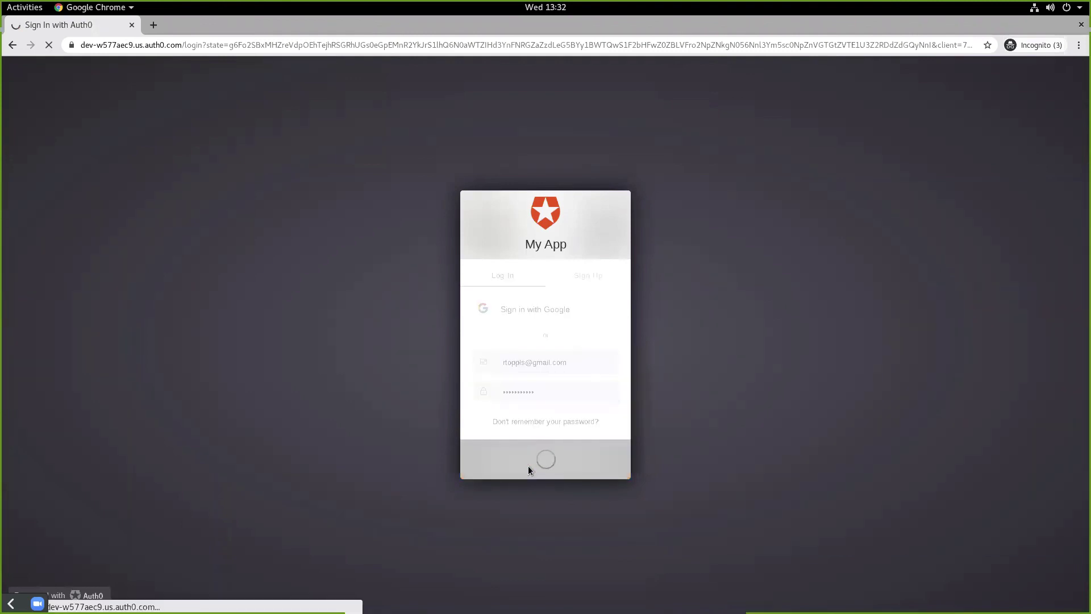